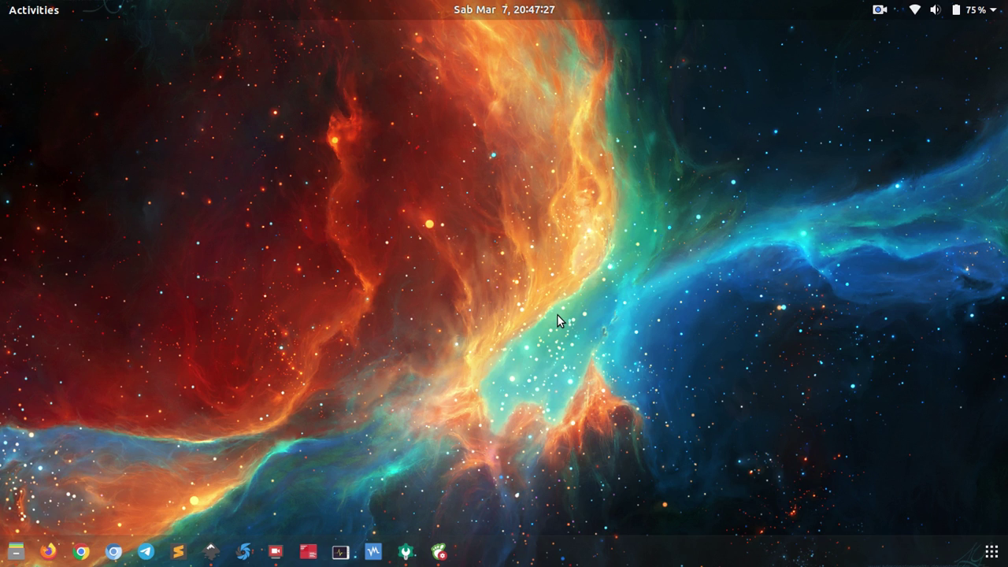
# Capture a screenshot of the whole desktop, open the saved image from the Pictures folder to check it, and close it.
pyautogui.press('Print')
pyautogui.click(16, 551)
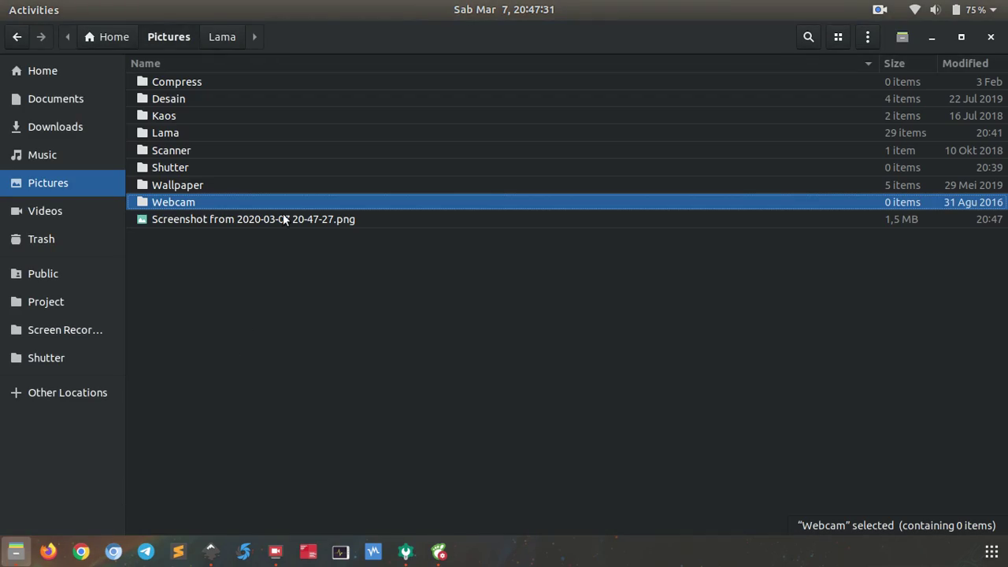
pyautogui.click(285, 220)
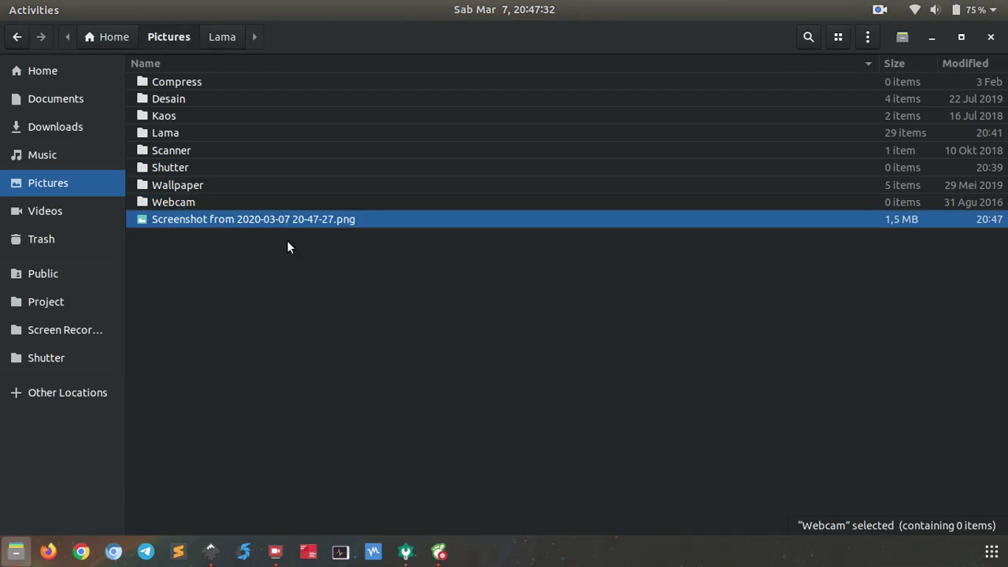
pyautogui.doubleClick(349, 219)
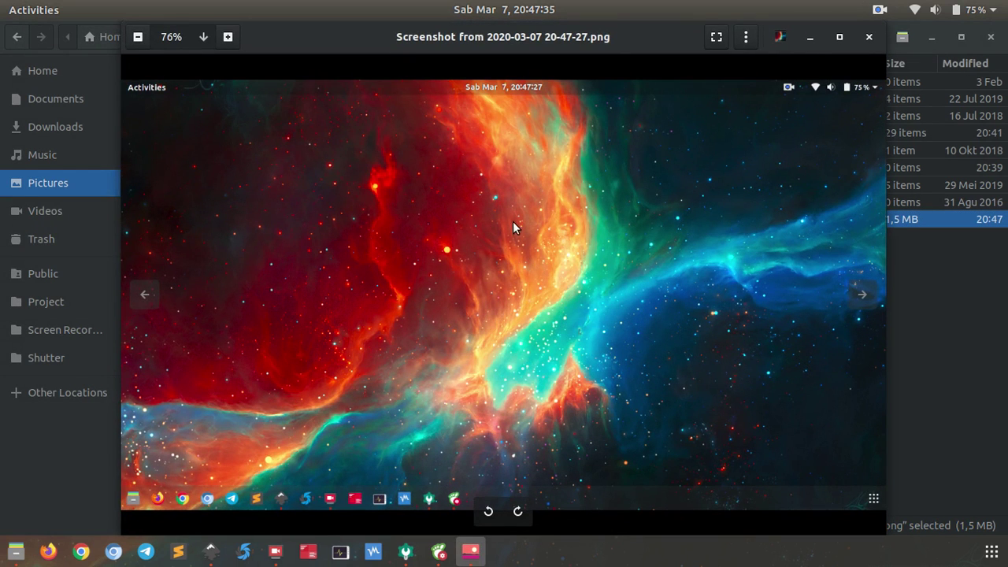
pyautogui.click(870, 37)
pyautogui.click(616, 379)
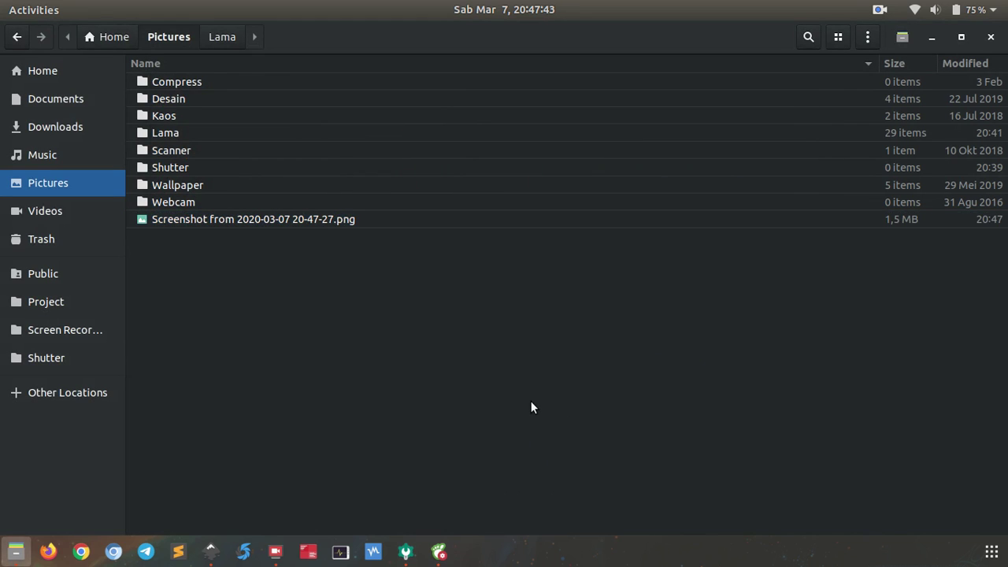
# Capture only the Pictures file manager window, check the new screenshot in the image viewer, and close the viewer.
pyautogui.press('Print')
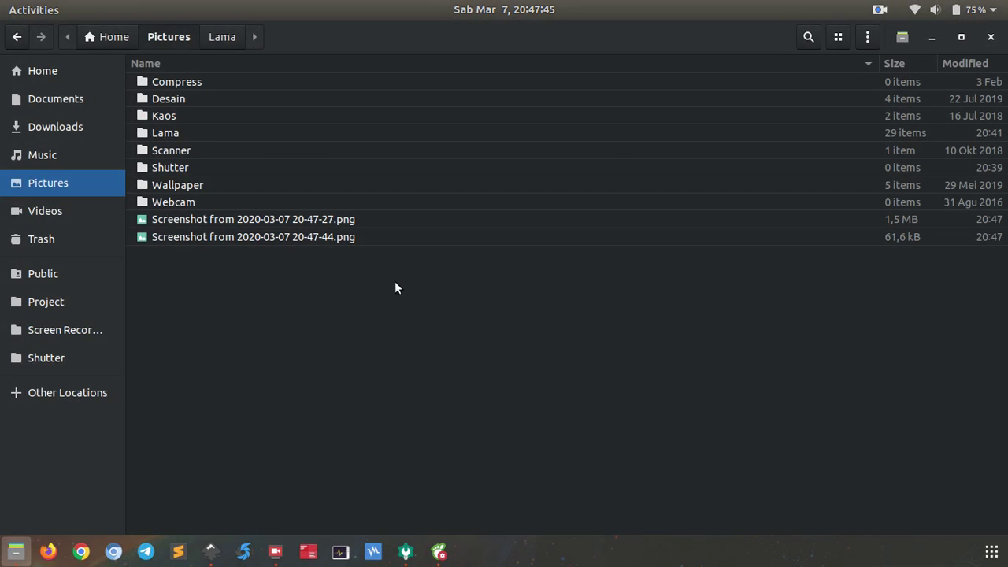
pyautogui.doubleClick(351, 237)
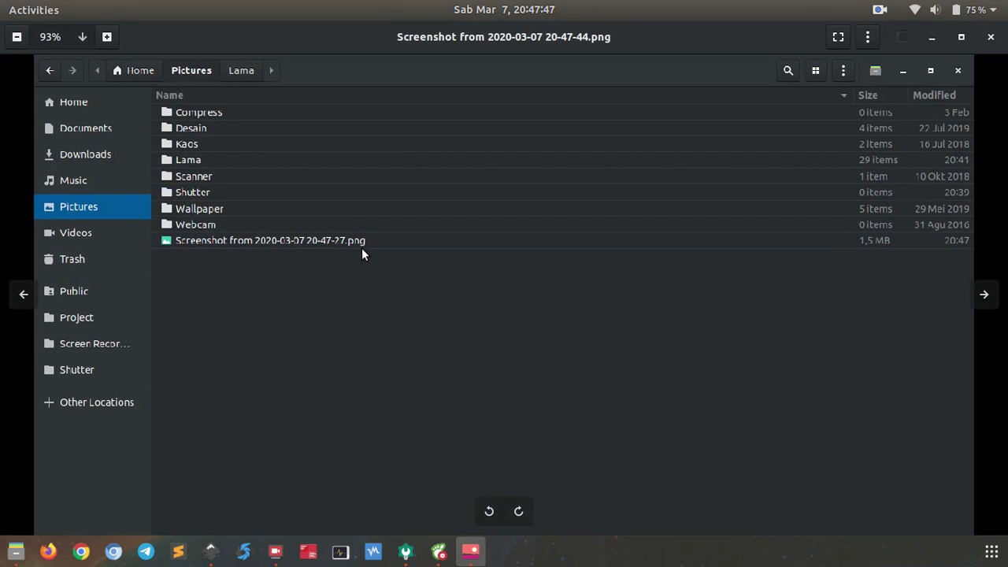
pyautogui.doubleClick(638, 35)
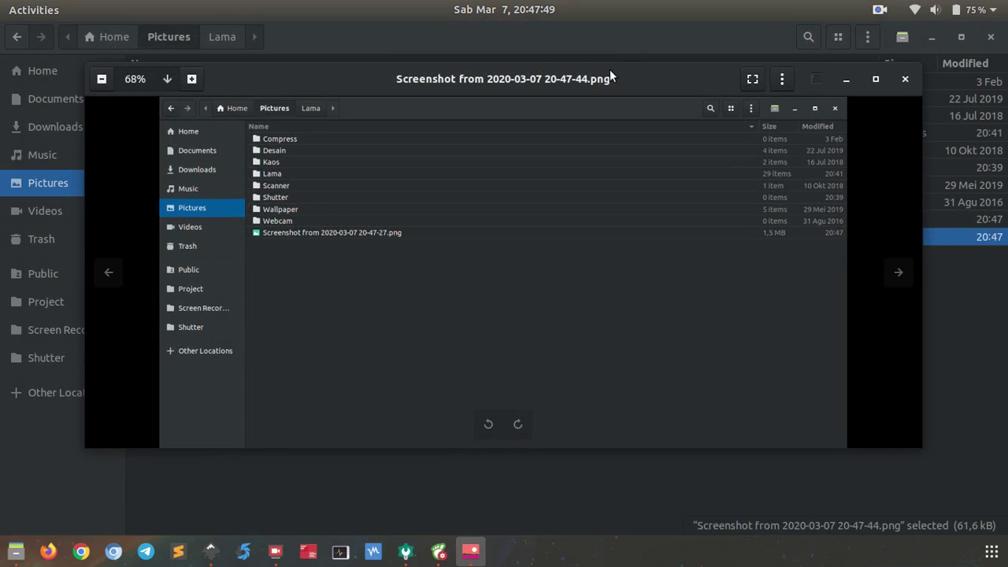
pyautogui.click(906, 81)
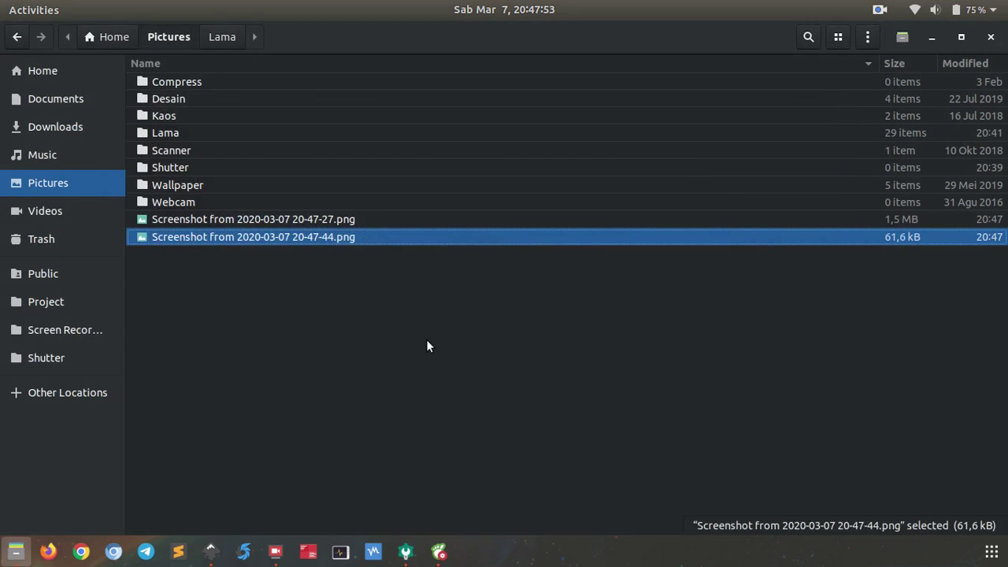
pyautogui.click(401, 364)
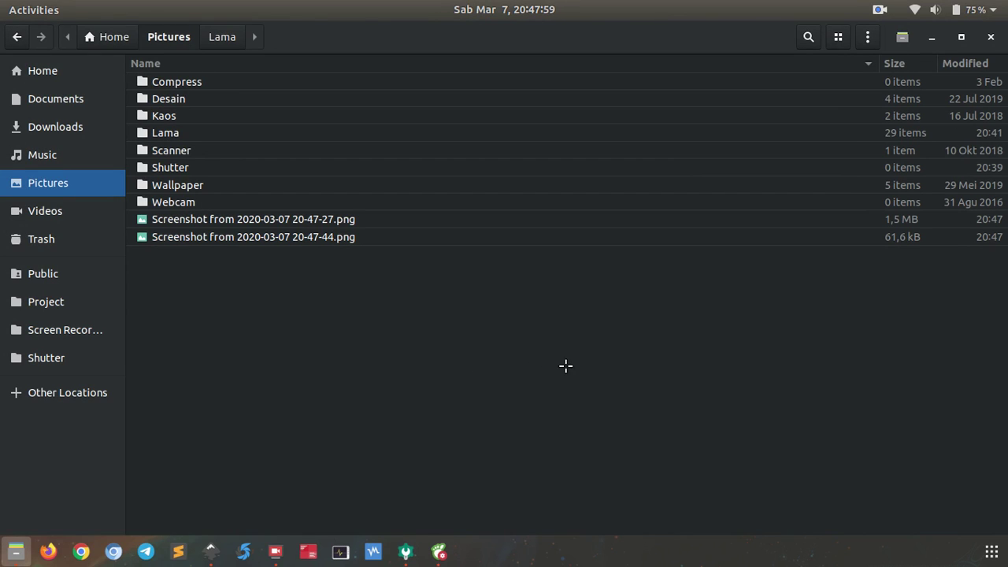
# Capture a rectangular area around the file list in the Pictures folder, view the new screenshot, and close it.
pyautogui.moveTo(599, 357); pyautogui.dragTo(128, 66)
pyautogui.doubleClick(398, 259)
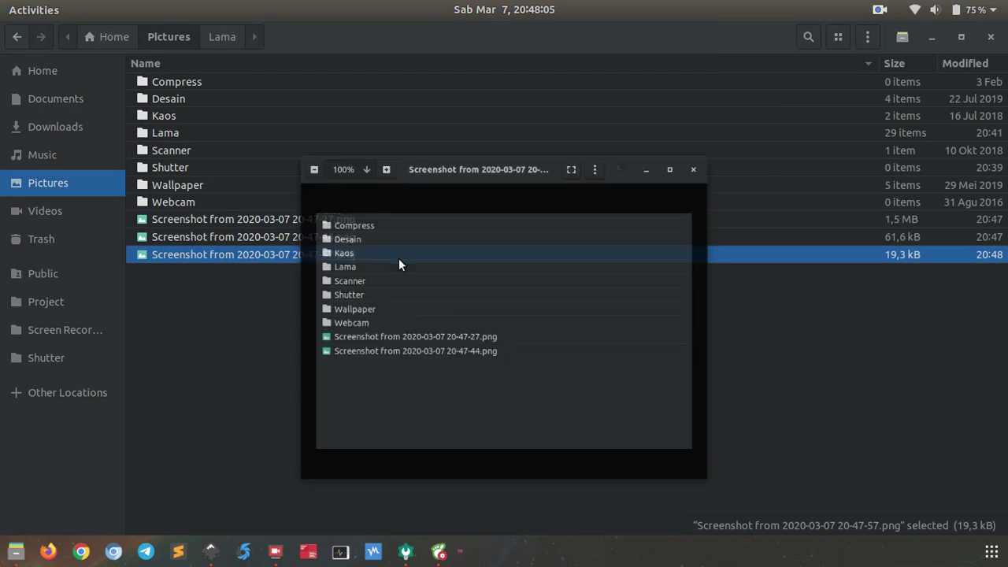
pyautogui.click(742, 92)
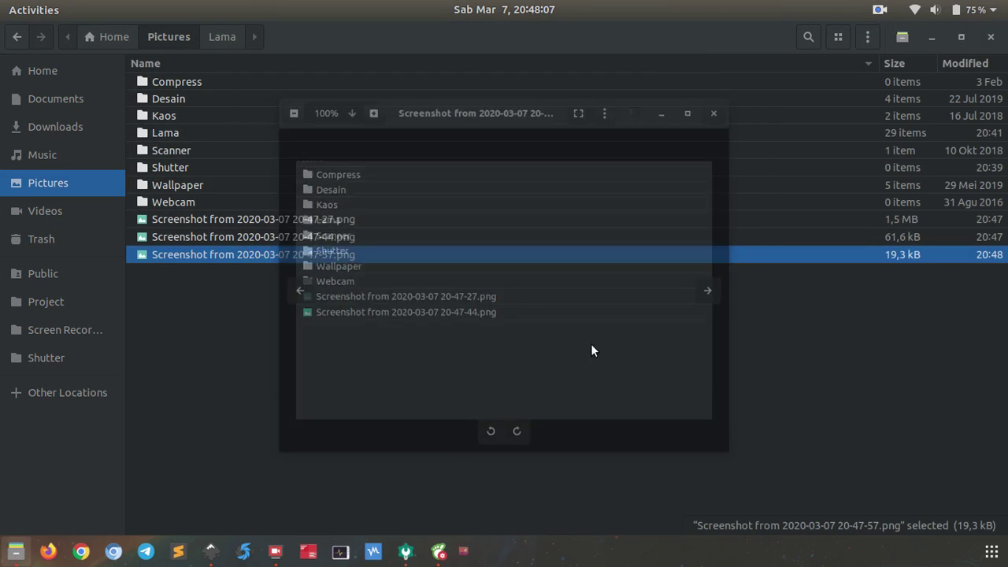
pyautogui.click(464, 373)
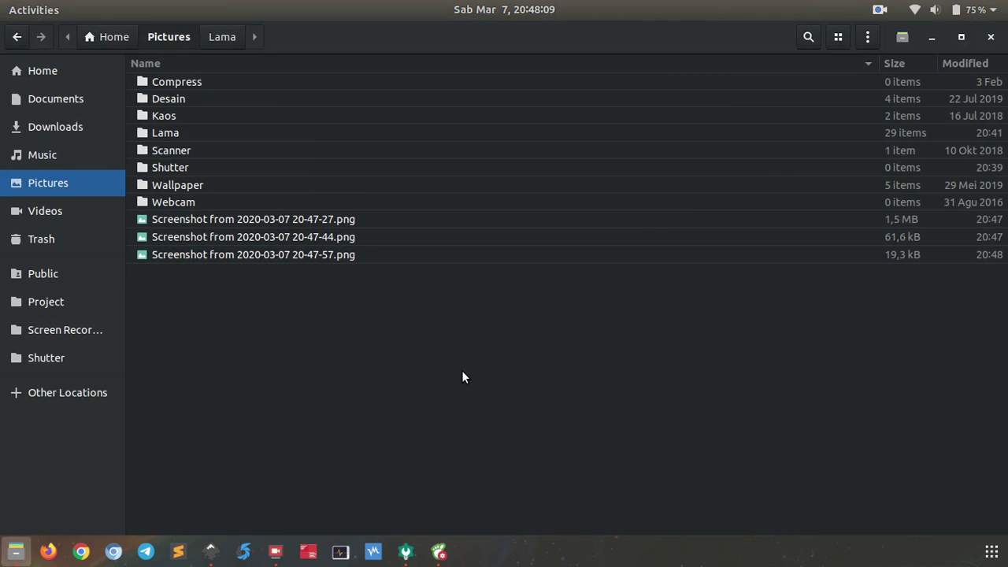
# Open the Screenshot utility, examine its current window, whole screen and area capture modes, and leave it without taking a screenshot.
pyautogui.hotkey('ctrl', 'space')
pyautogui.write('s')
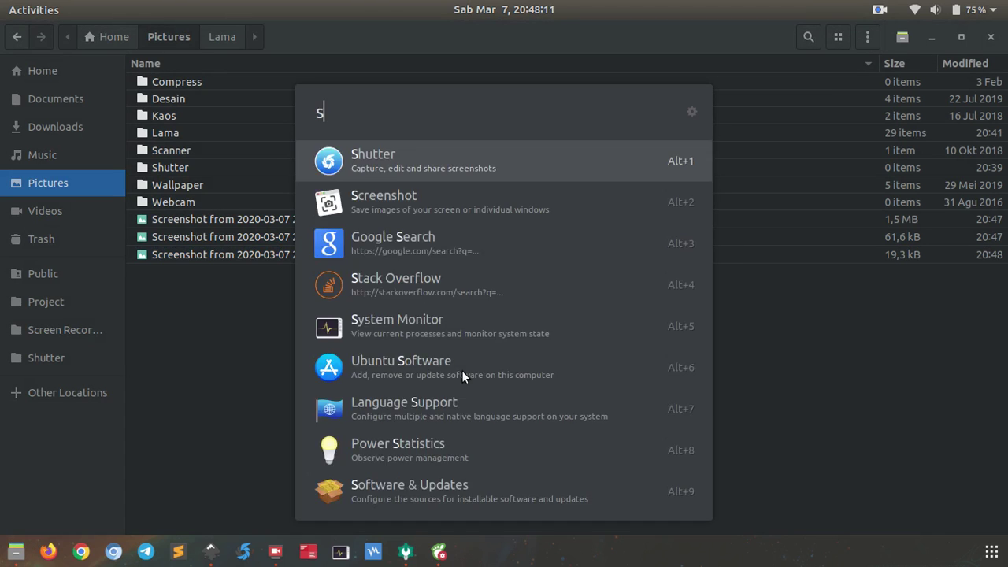
pyautogui.write('creen')
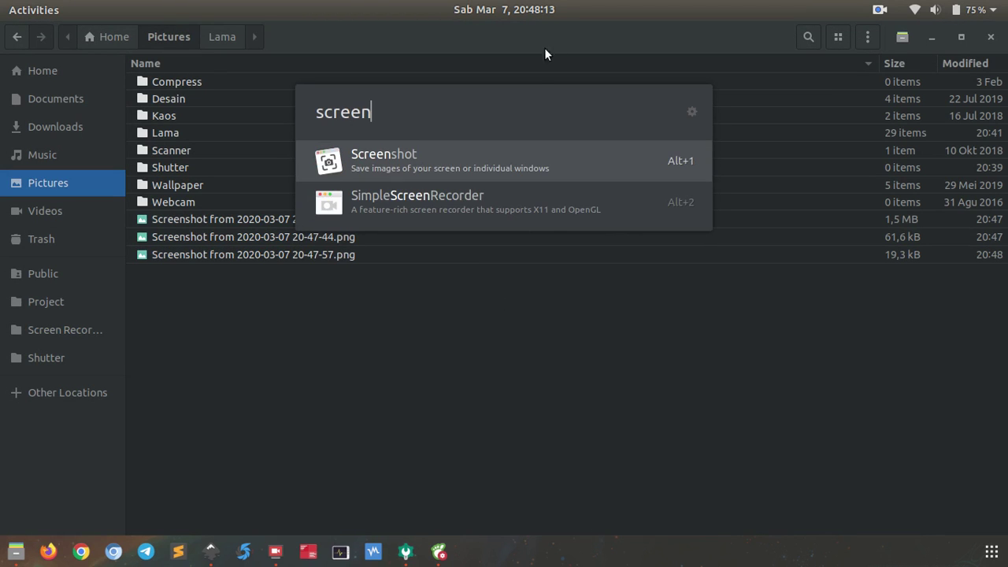
pyautogui.click(477, 163)
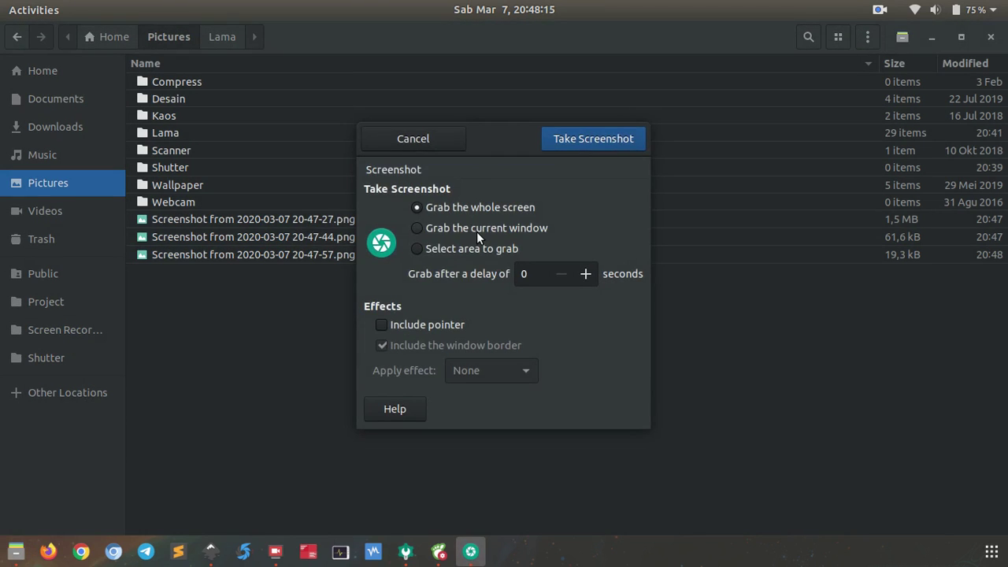
pyautogui.click(424, 228)
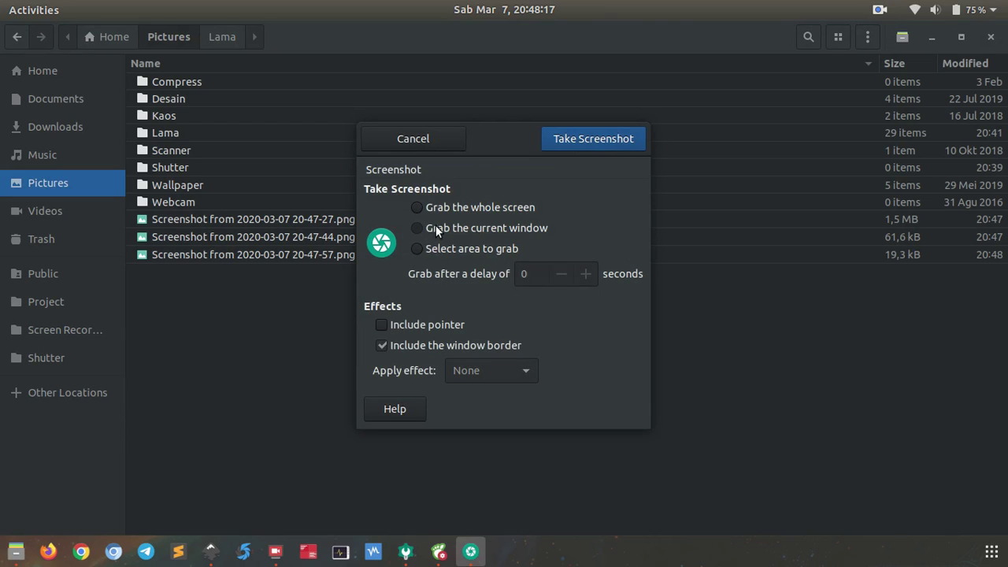
pyautogui.click(443, 207)
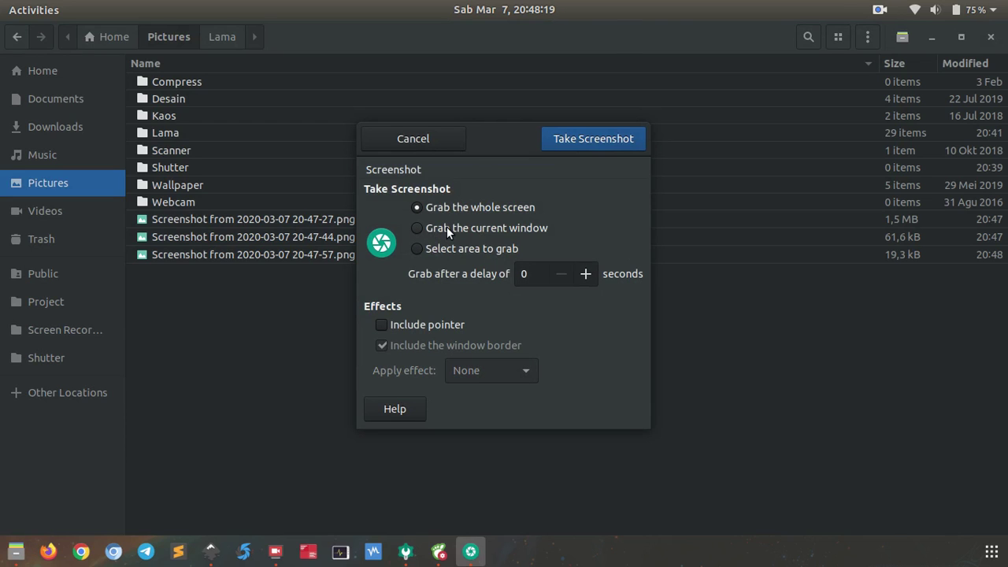
pyautogui.click(446, 227)
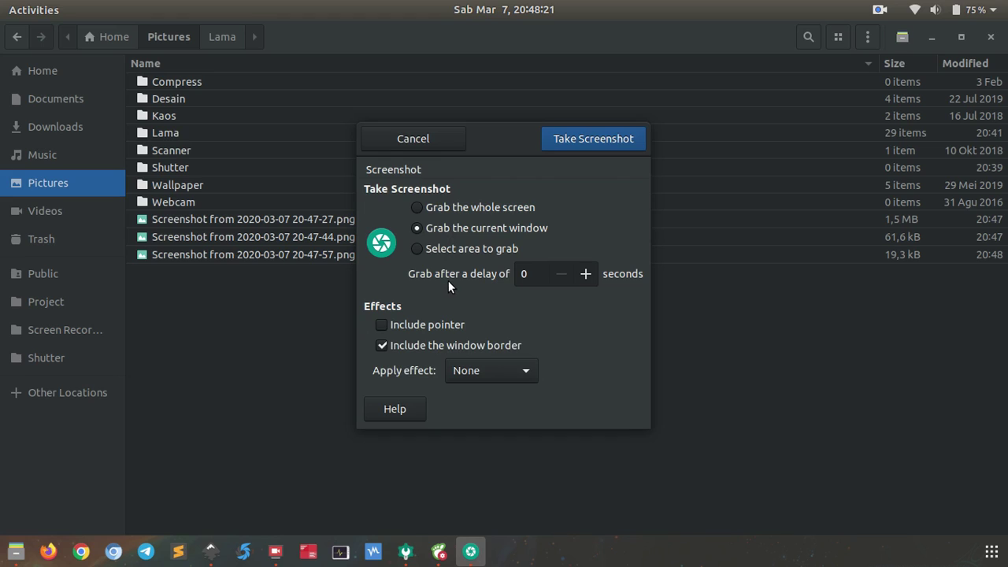
pyautogui.click(451, 254)
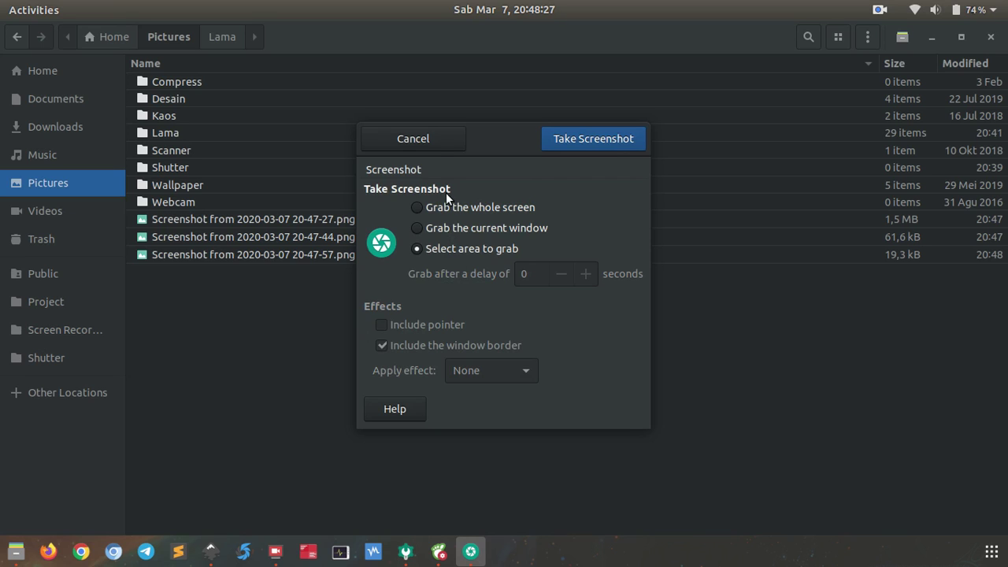
pyautogui.click(417, 141)
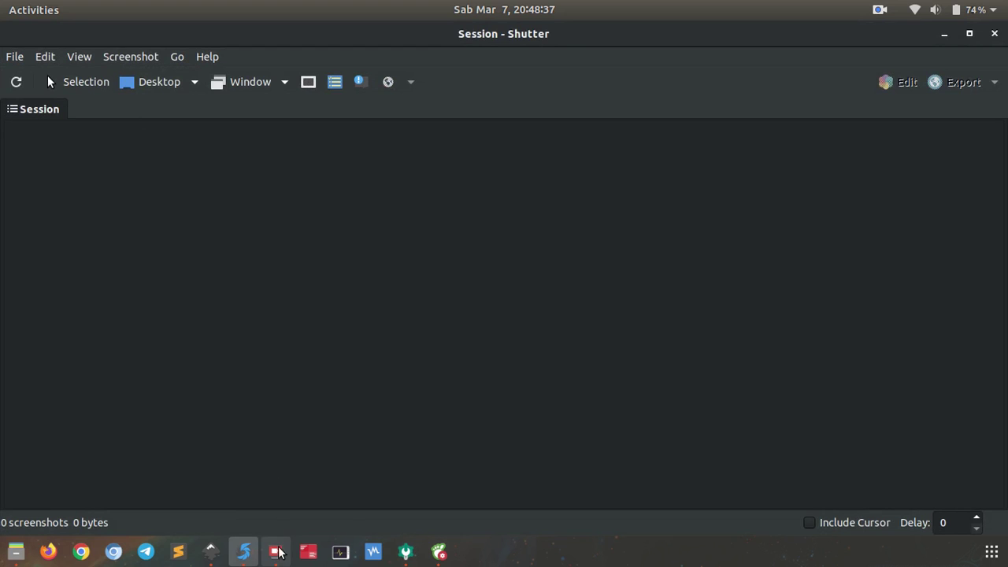
# Switch to a terminal, enter the command "sudo apt install shutter" without running it, and minimize the terminal window.
pyautogui.click(313, 549)
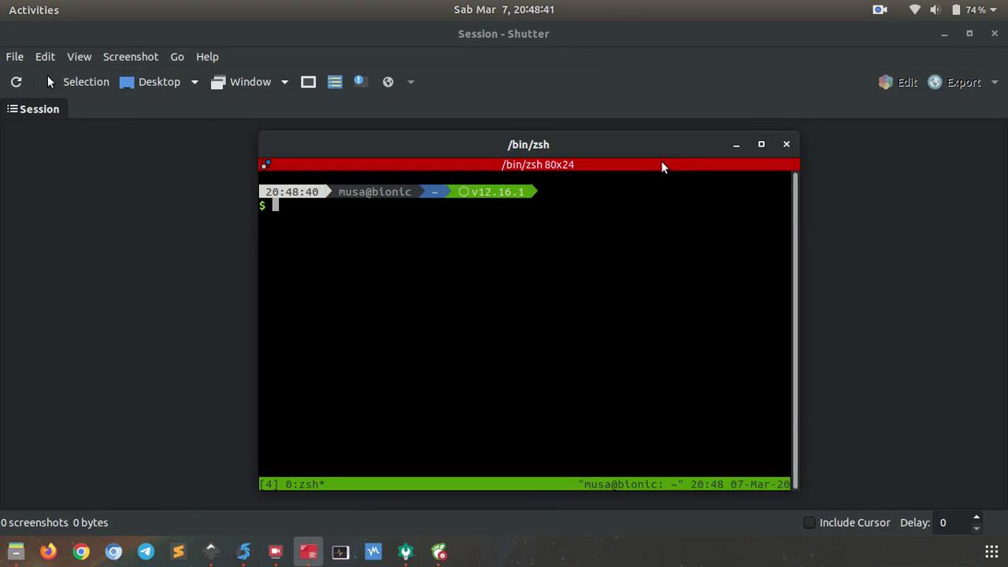
pyautogui.write('sudo apt instal')
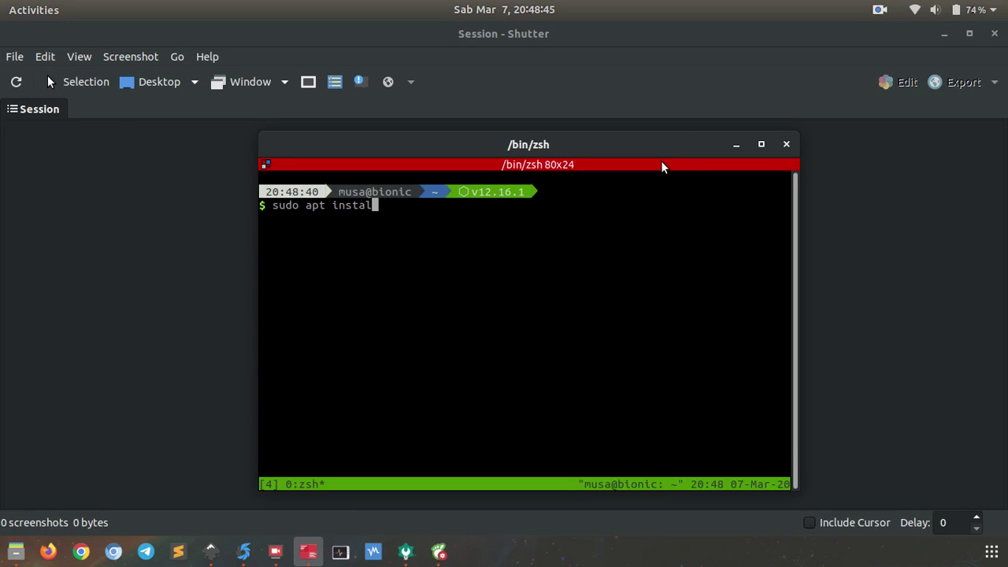
pyautogui.write('l shutter')
pyautogui.click(735, 146)
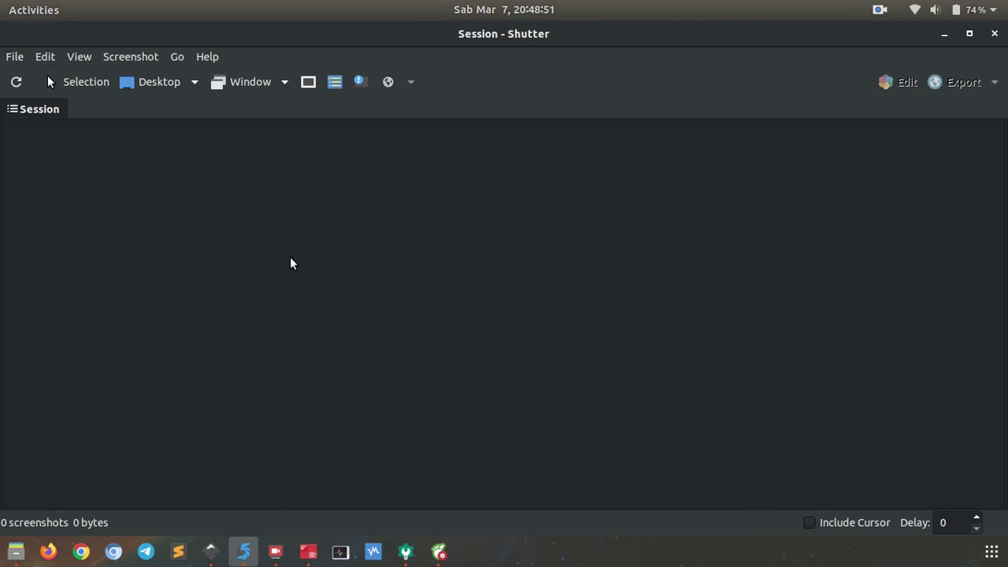
# Capture the full desktop and the GNOME Tweaks window as two separate Shutter screenshots.
pyautogui.click(156, 85)
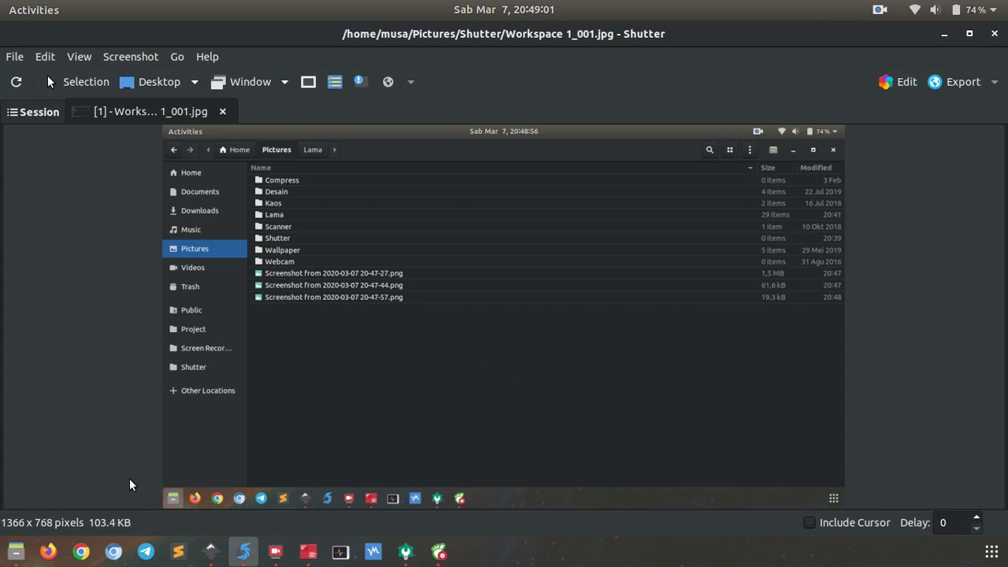
pyautogui.click(284, 82)
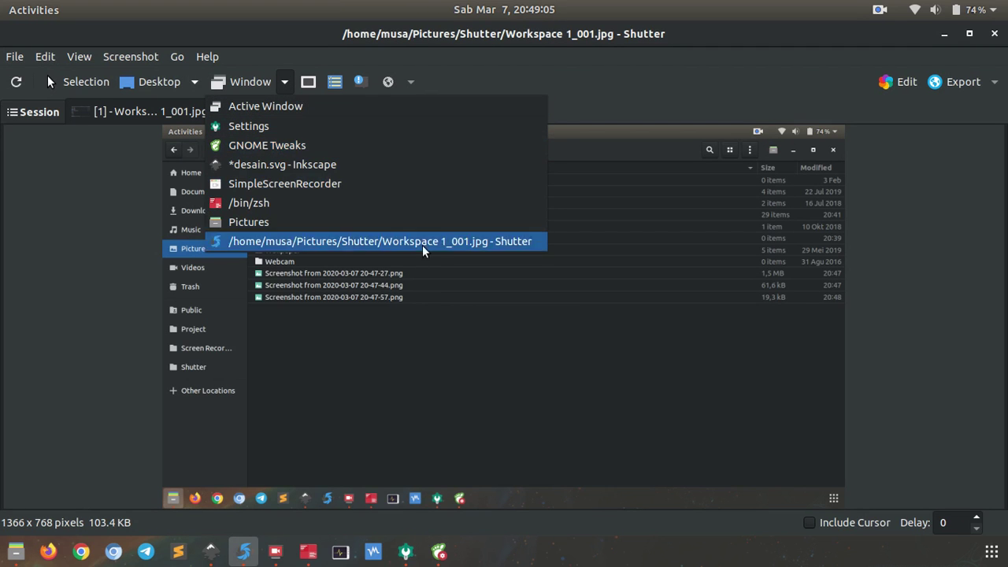
pyautogui.click(331, 147)
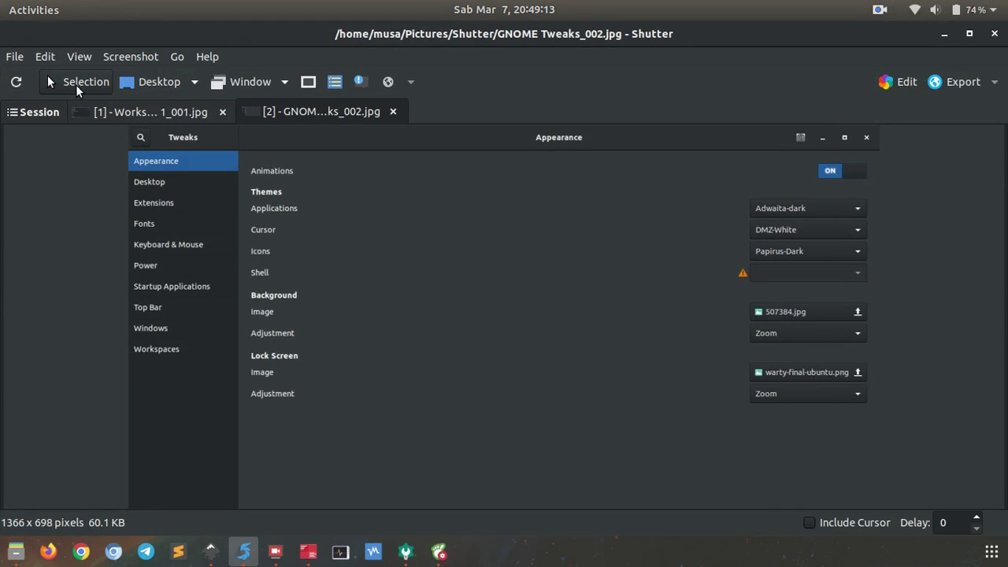
# Capture a rectangular selection about 265 x 476 pixels around the dropdown column of the Tweaks Appearance page.
pyautogui.click(76, 84)
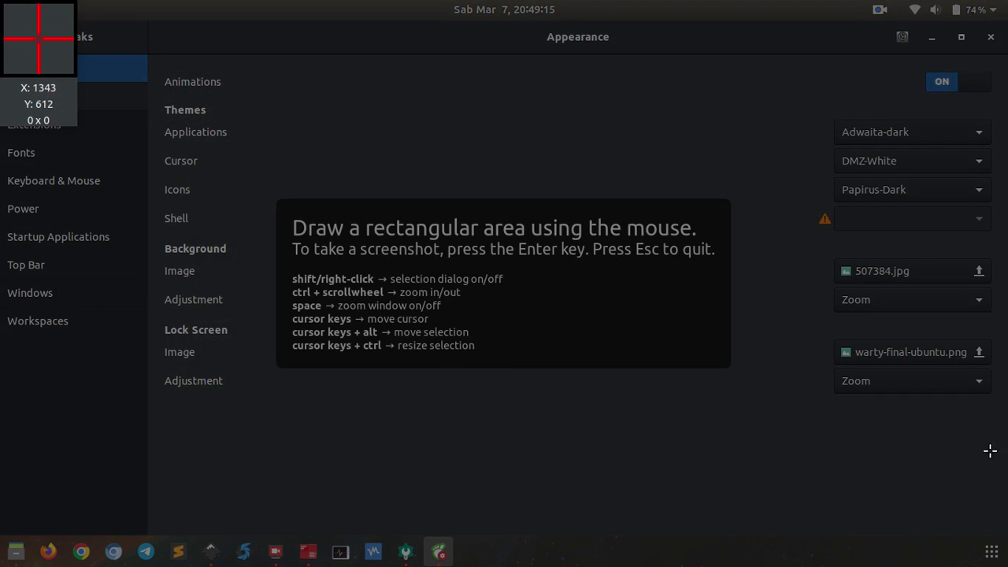
pyautogui.moveTo(990, 451); pyautogui.dragTo(796, 100)
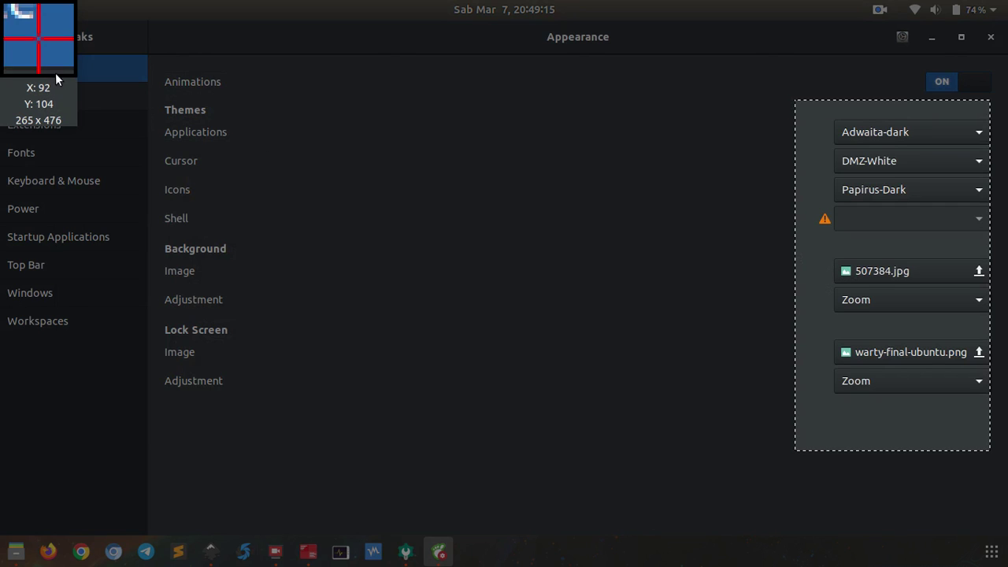
pyautogui.rightClick(836, 225)
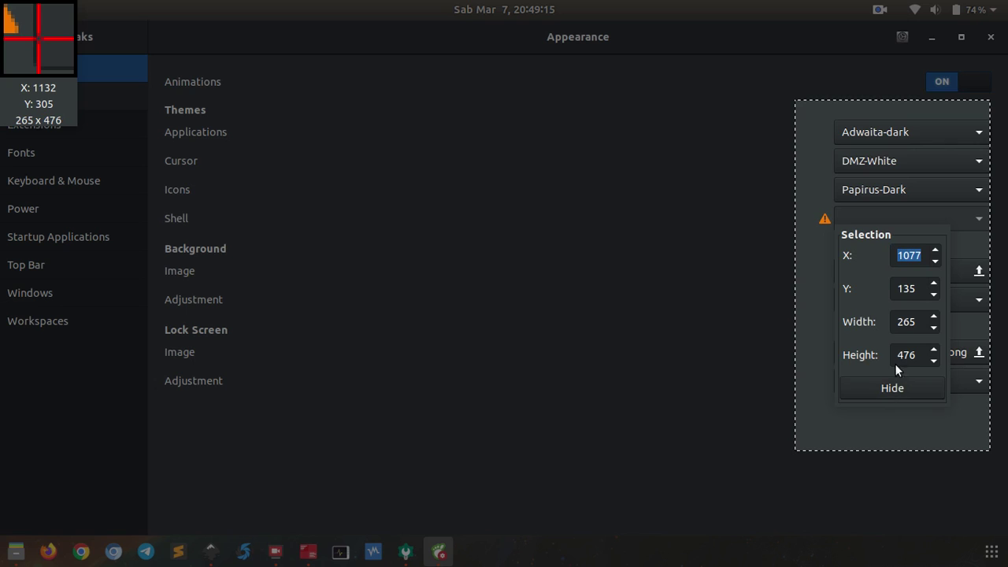
pyautogui.click(891, 387)
pyautogui.press('Return')
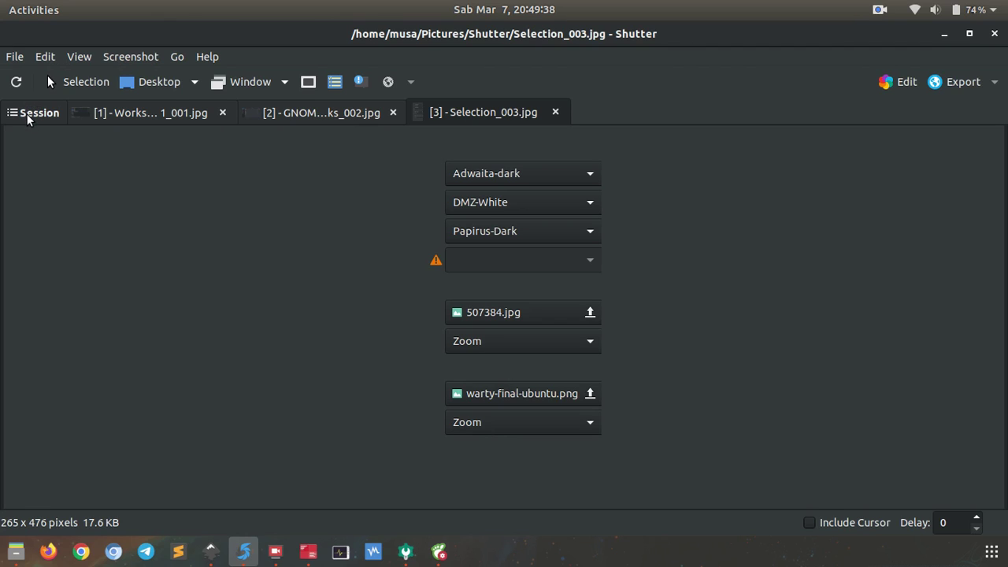
# Examine the file commands available for the captured selection screenshot.
pyautogui.click(16, 58)
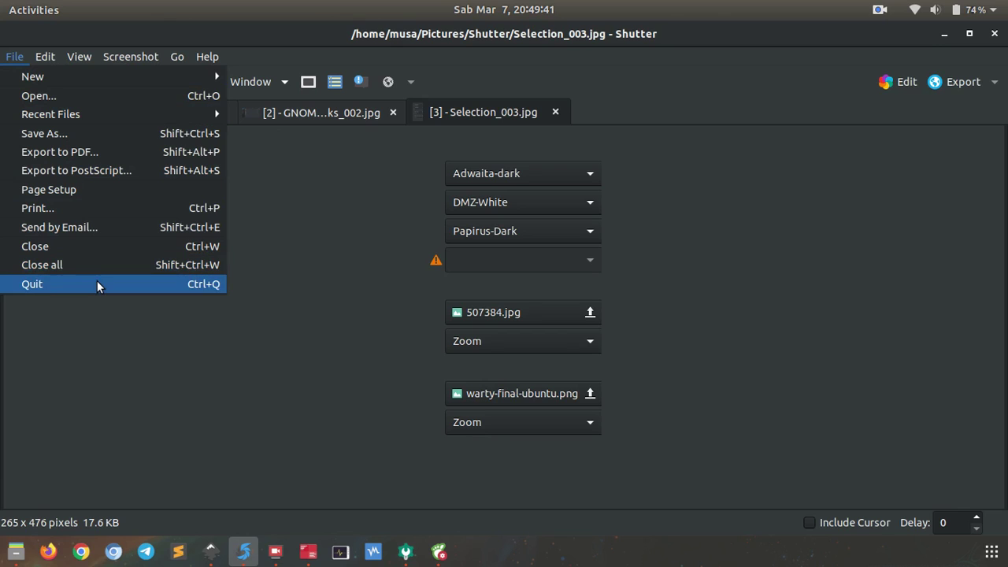